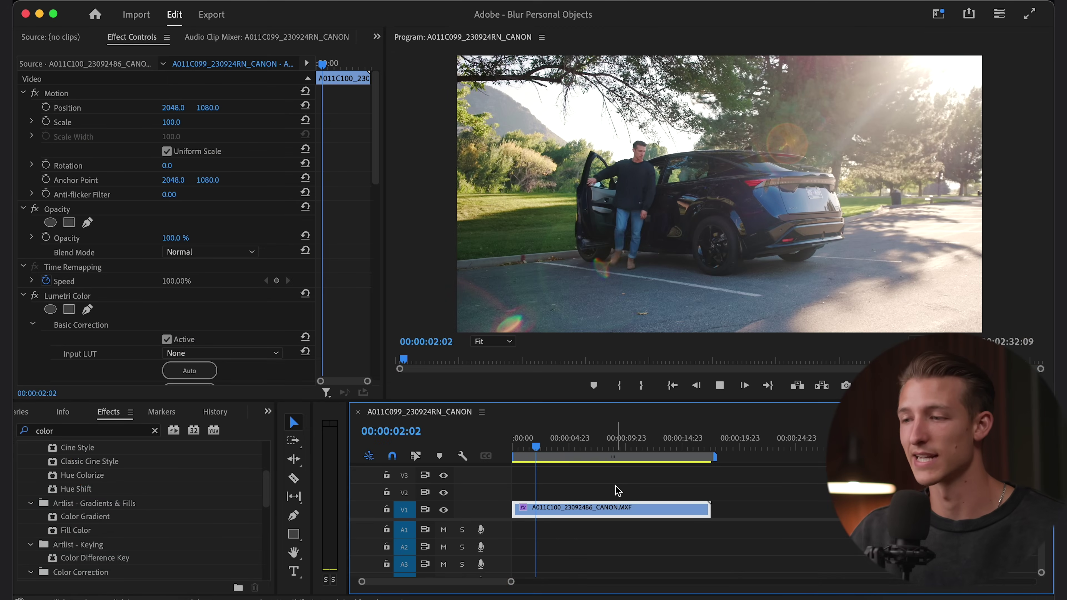
Step: Stop the car clip and enlarge the Program monitor preview to 150%
key("space")
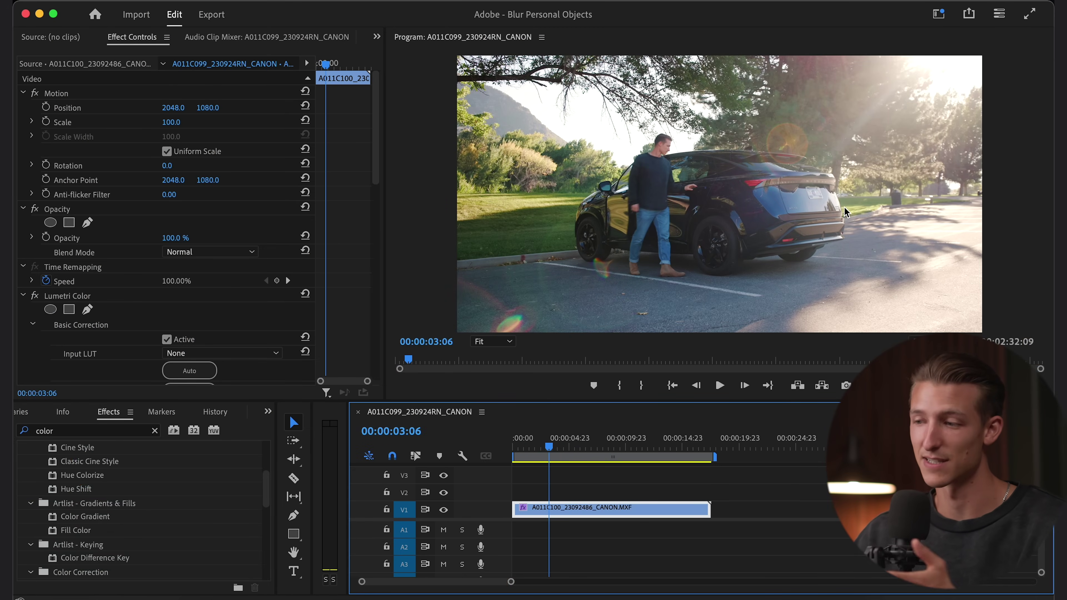
key("equal")
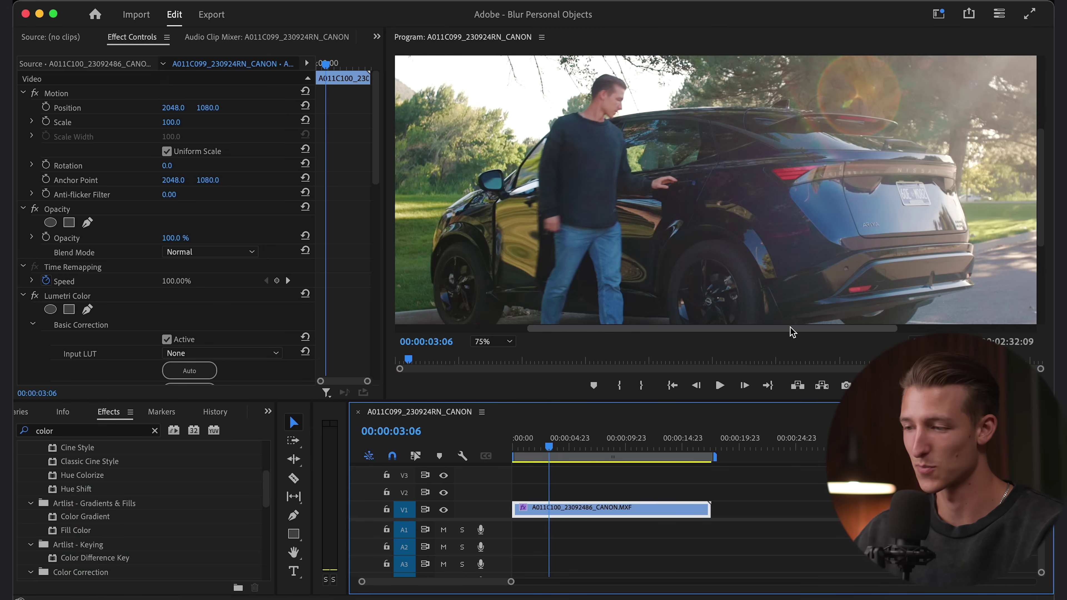
left_click_drag(791, 332, 849, 331)
key("equal")
key("equal")
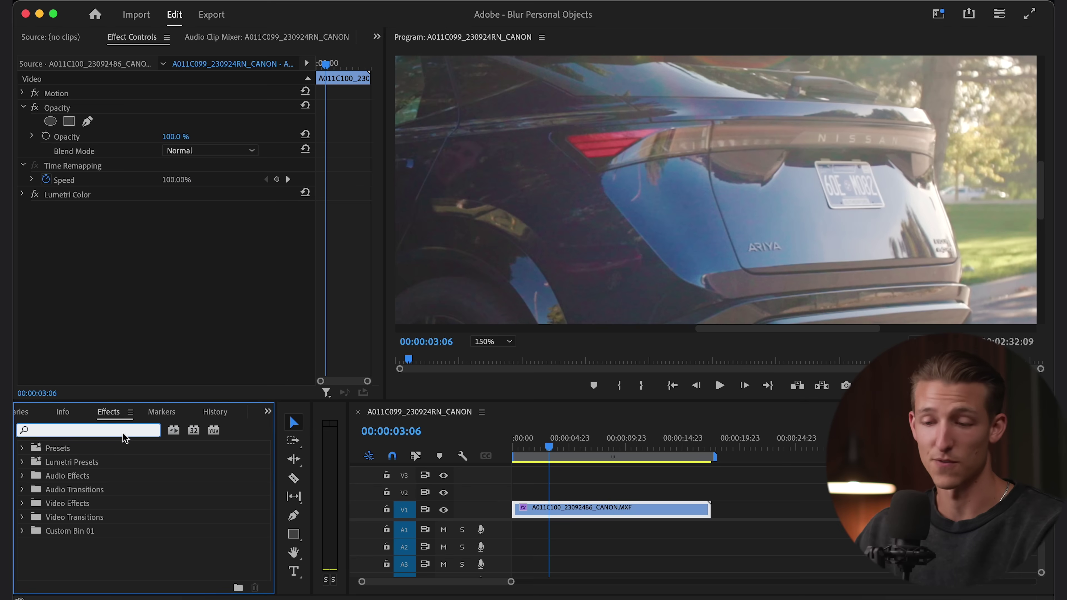
Step: Search the Effects panel for 'blur' and apply Gaussian Blur to the car clip
type("blur")
scroll(167, 488, "down", 6)
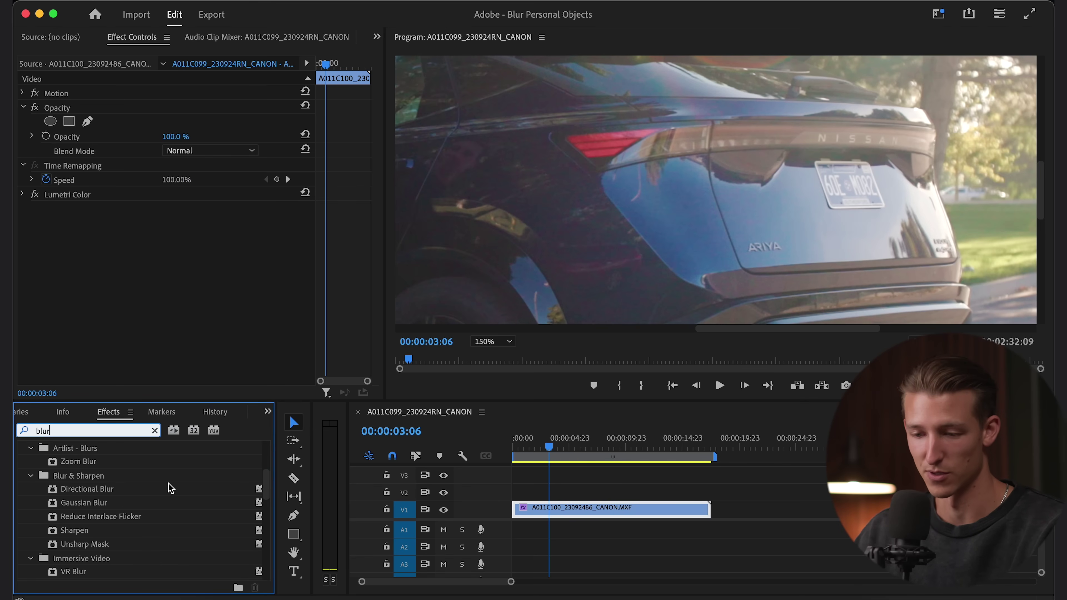
left_click(90, 503)
left_click_drag(631, 513, 631, 513)
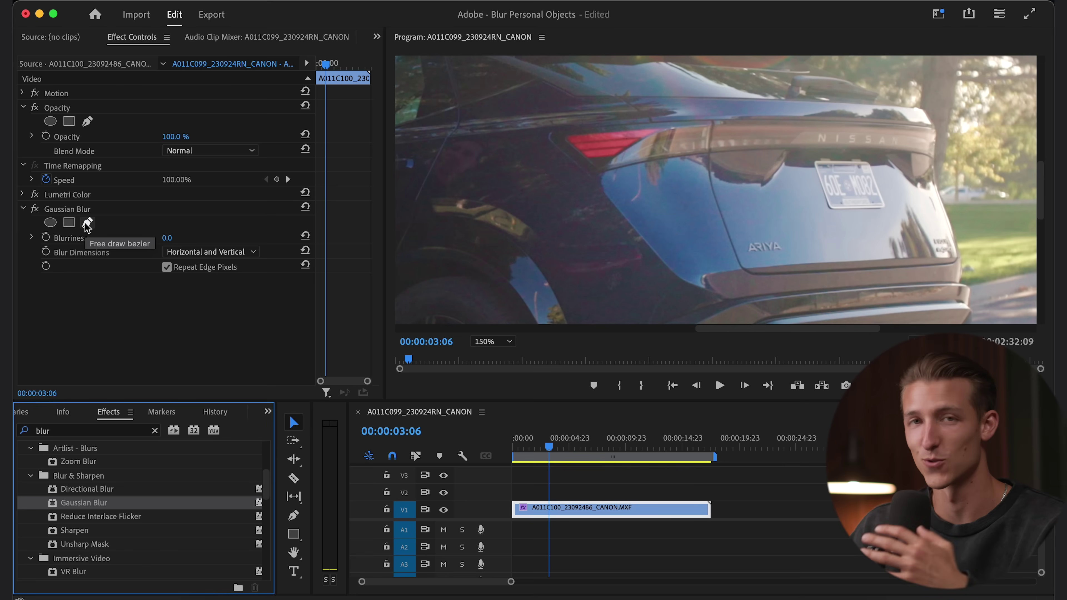
Step: Add a rectangular mask to the blur and move it over the car's rear and plate
left_click(71, 225)
key("minus")
key("minus")
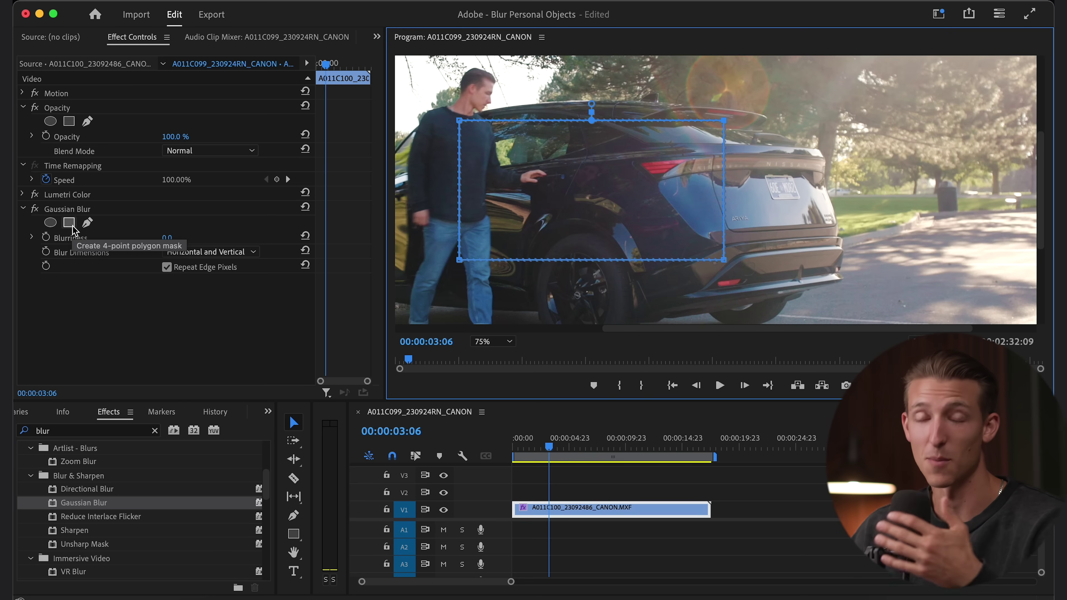
left_click(186, 194)
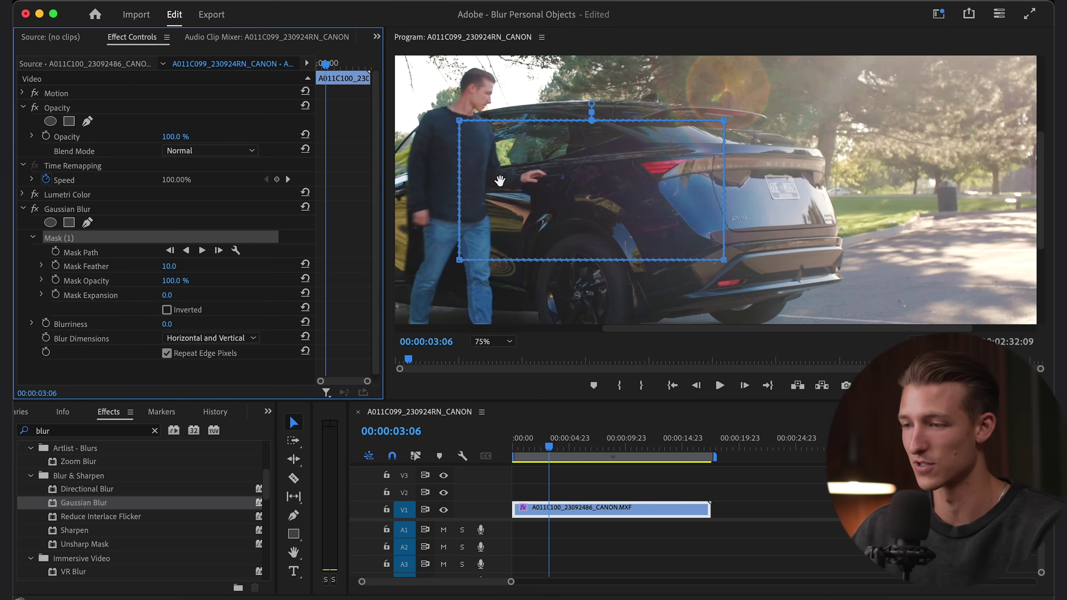
left_click_drag(573, 179, 764, 205)
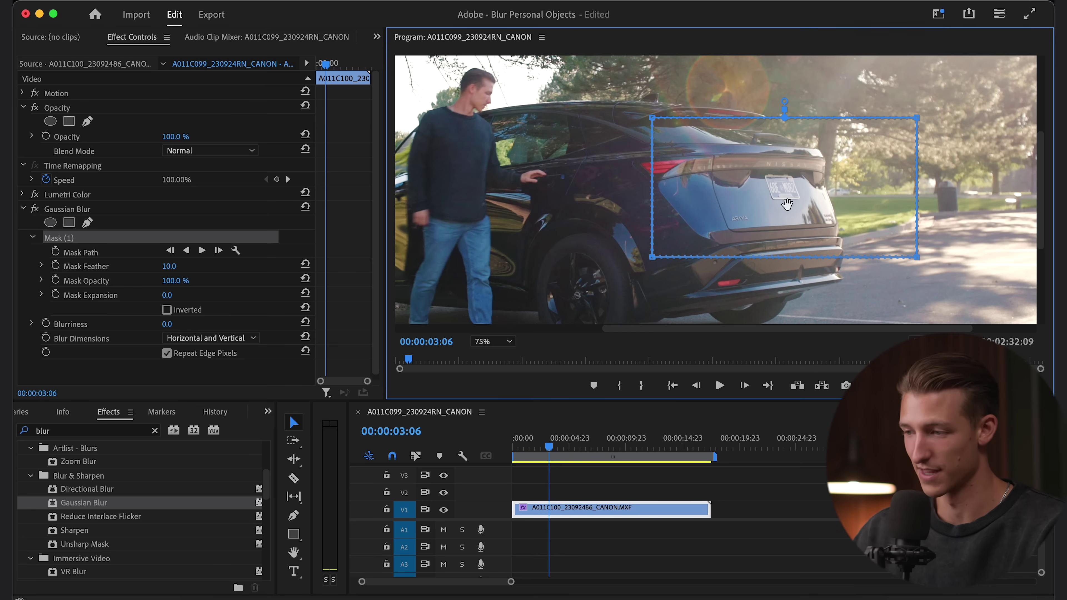
Step: Set the Gaussian Blur's Blurriness to 125 and select the mask
left_click(167, 324)
type("125")
key("Return")
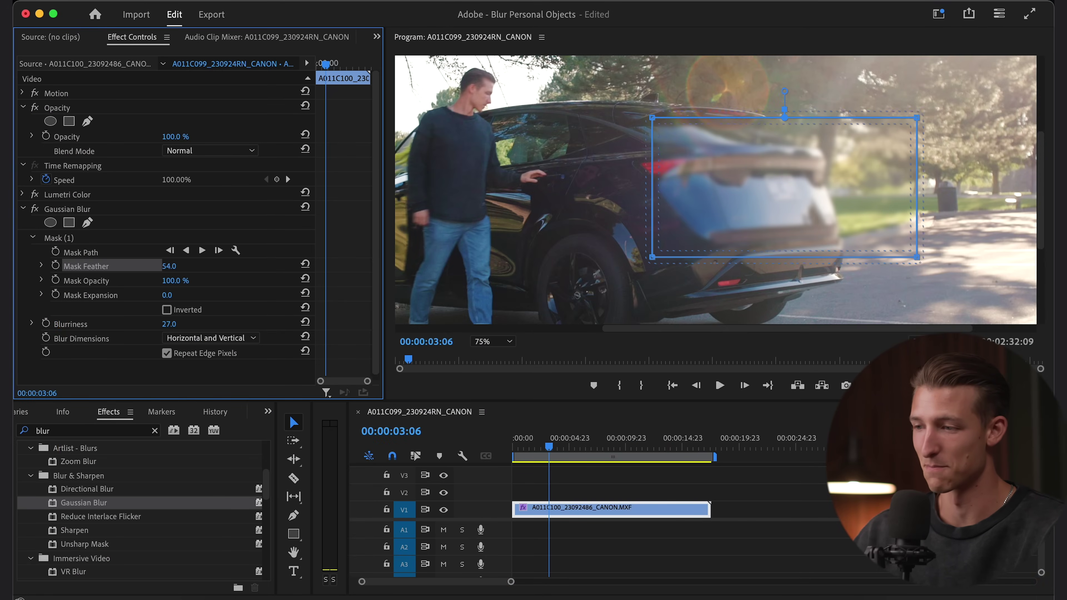
left_click(659, 124)
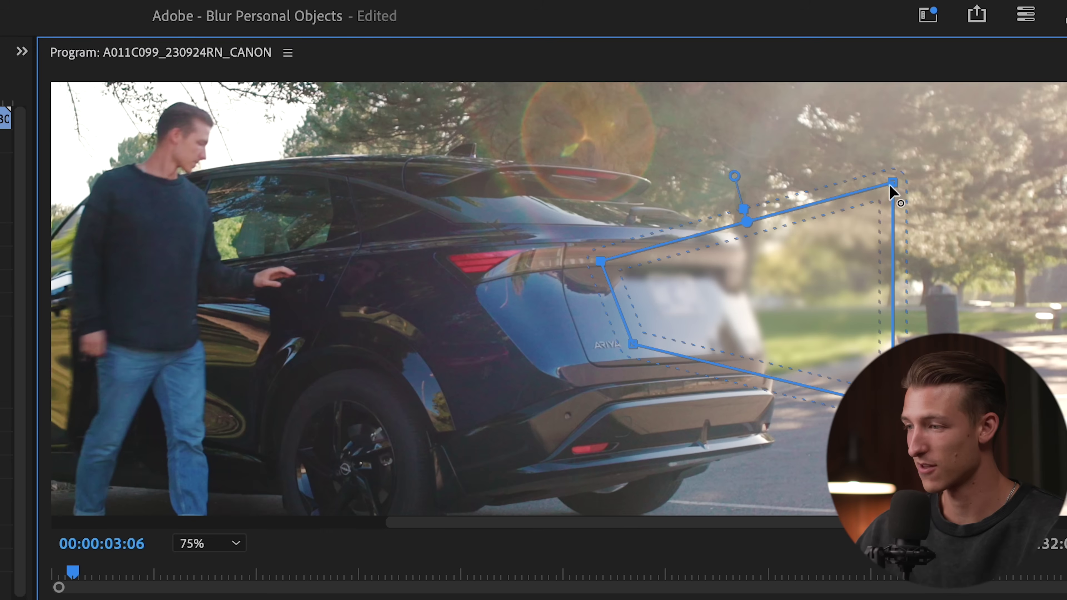
Step: Pull the mask's top-right and bottom-right corners in around the licence plate
left_click_drag(917, 119, 810, 147)
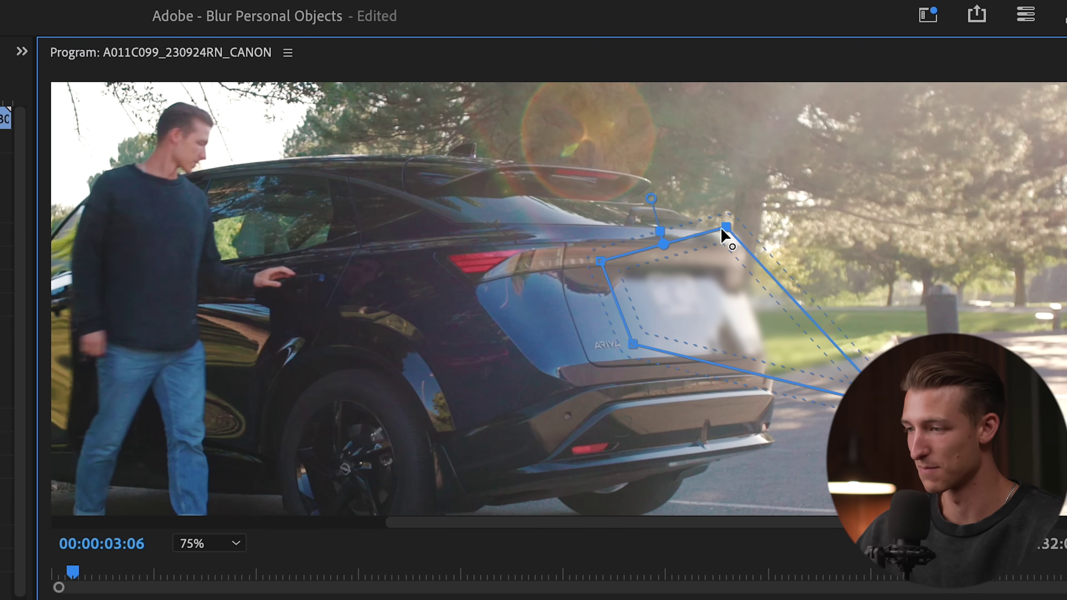
left_click_drag(893, 404, 740, 351)
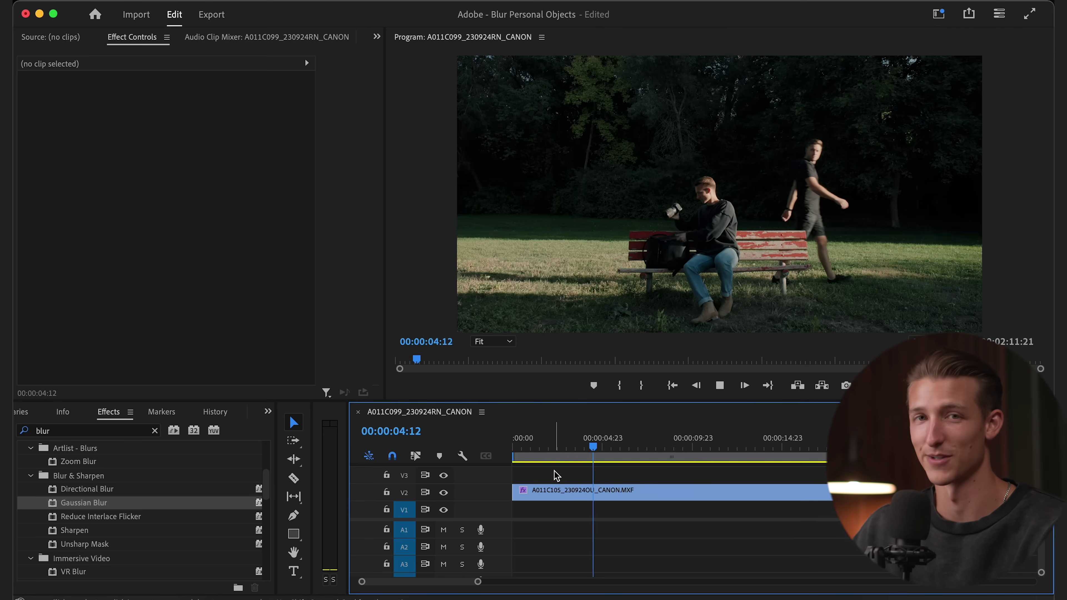
Step: Stop the bench clip, scrub to about five seconds in, and play it back
key("space")
mouse_move(597, 439)
left_mouse_down()
mouse_move(623, 439)
mouse_move(606, 438)
left_mouse_up()
key("space")
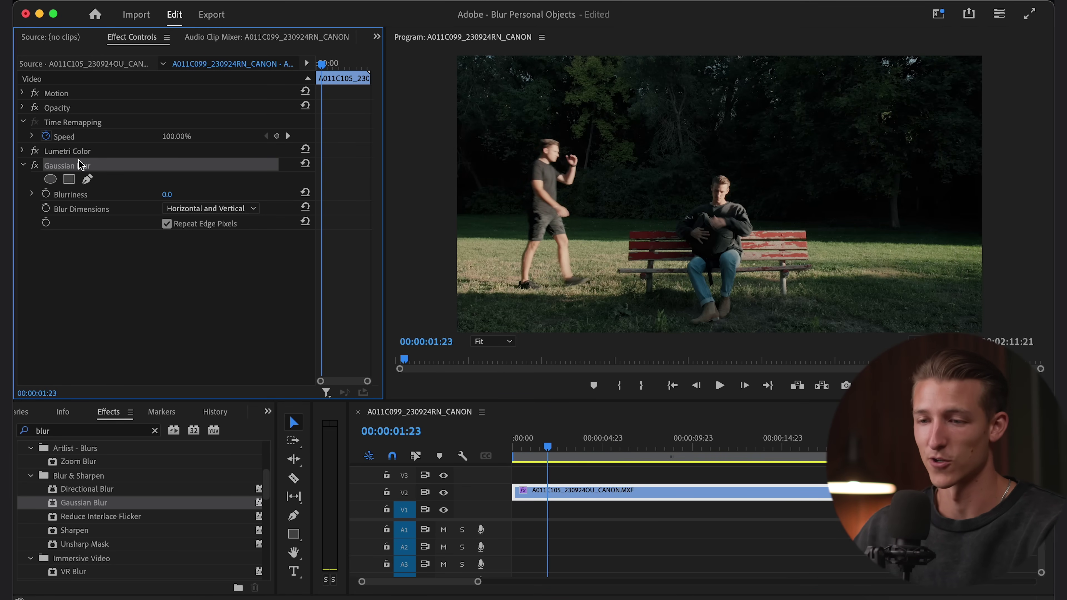
Step: Add an elliptical mask to the blur and shrink it onto the walking man's head
left_click(50, 178)
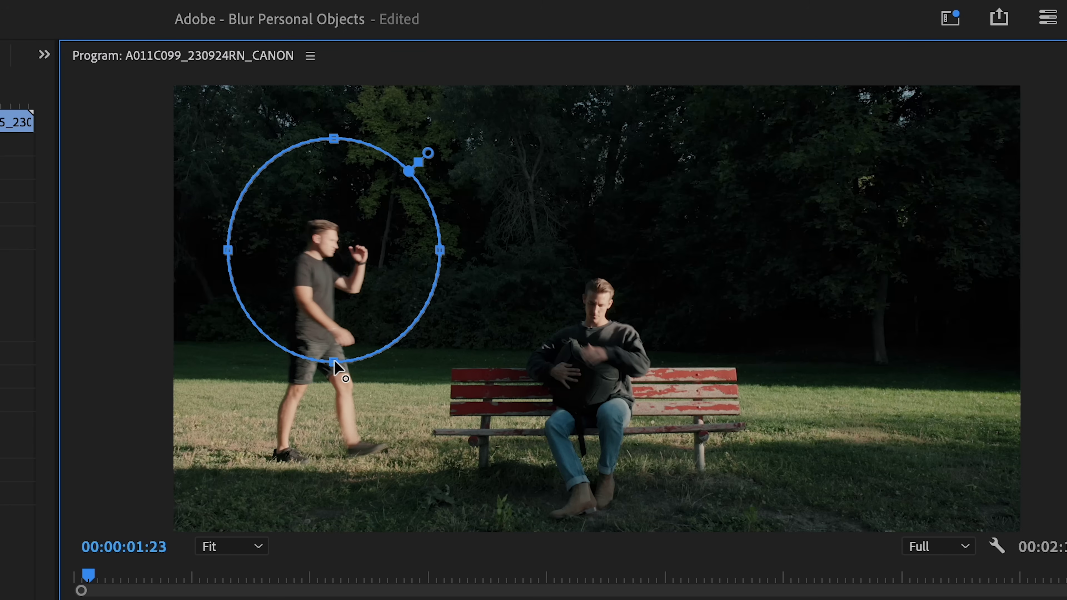
left_click_drag(335, 361, 334, 290)
left_click_drag(334, 139, 334, 229)
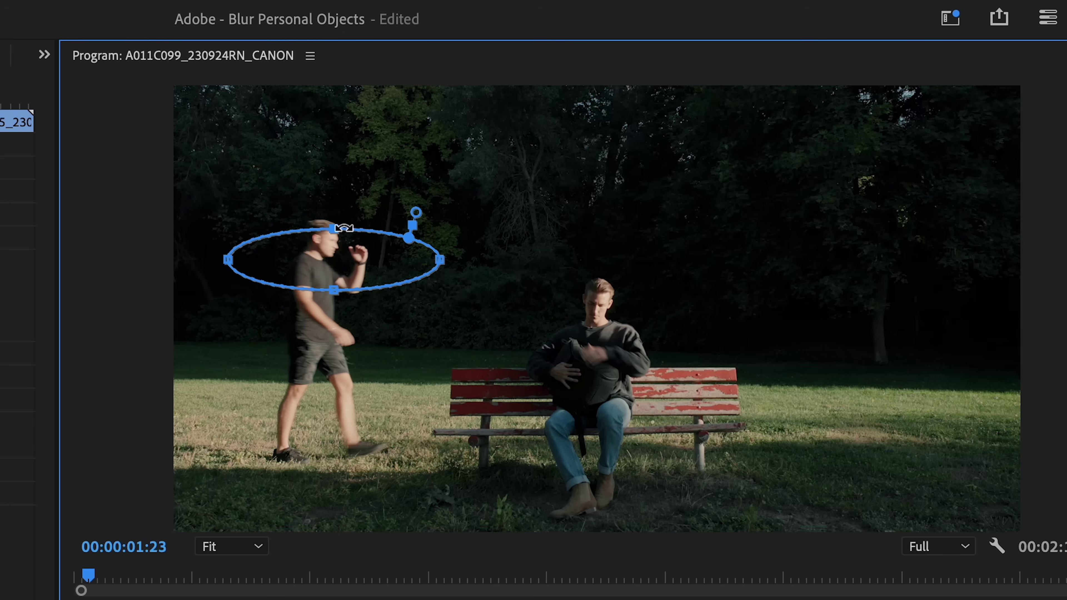
left_click_drag(440, 260, 347, 260)
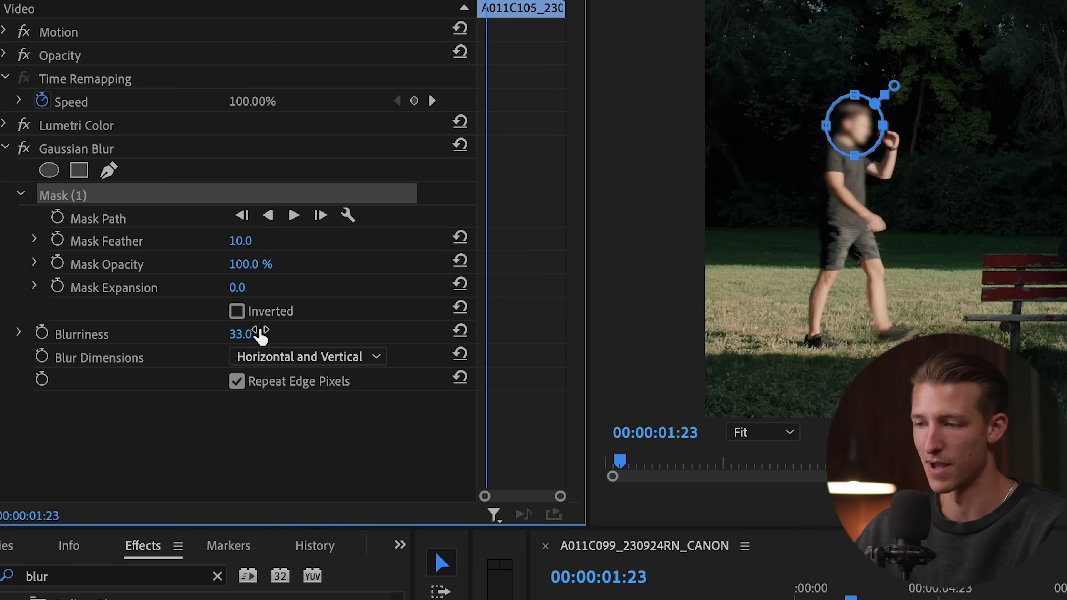
Step: Deselect and reselect the bench clip, then lower Blurriness from 627 to 42
key("ctrl+shift+a")
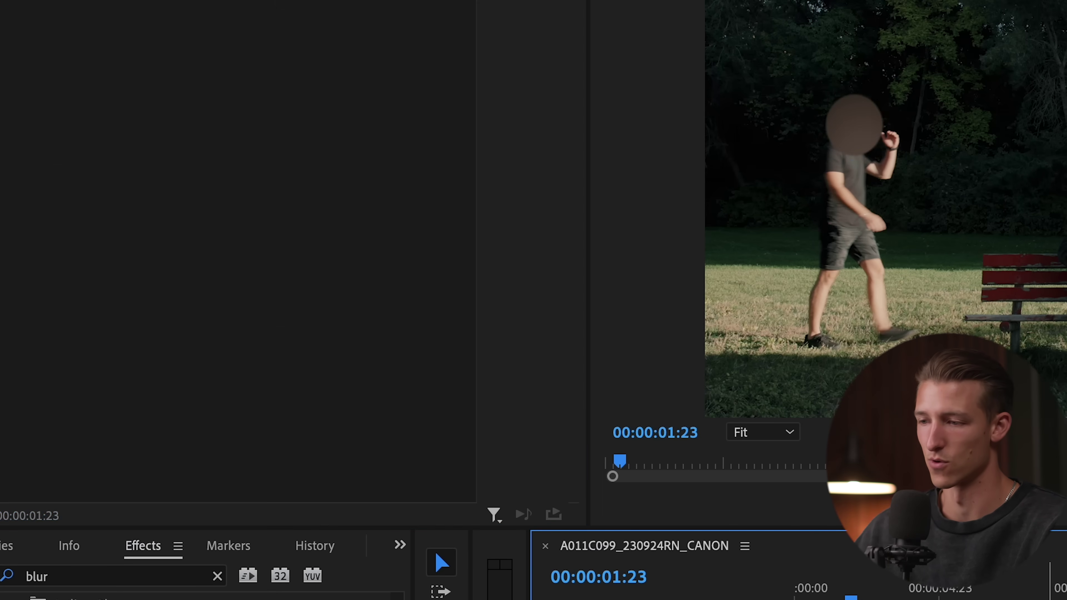
key("d")
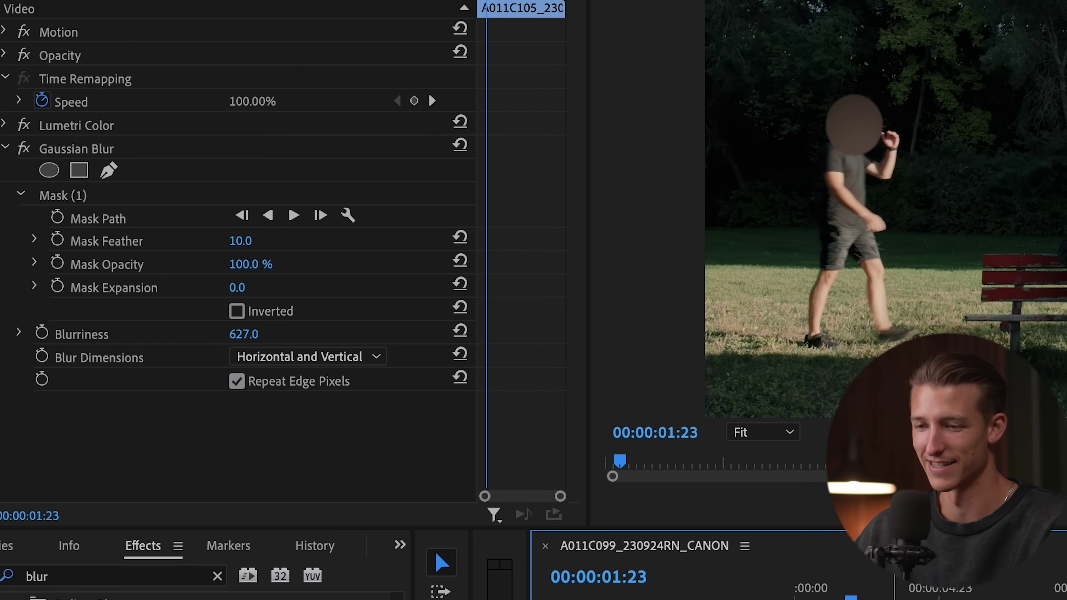
left_click_drag(279, 344, 243, 345)
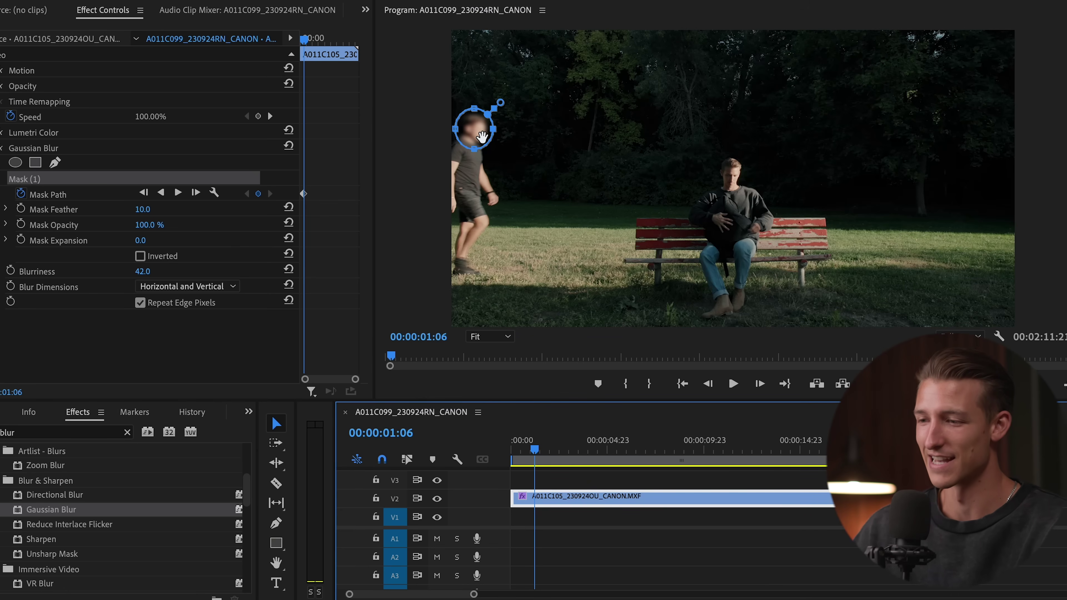
key("space")
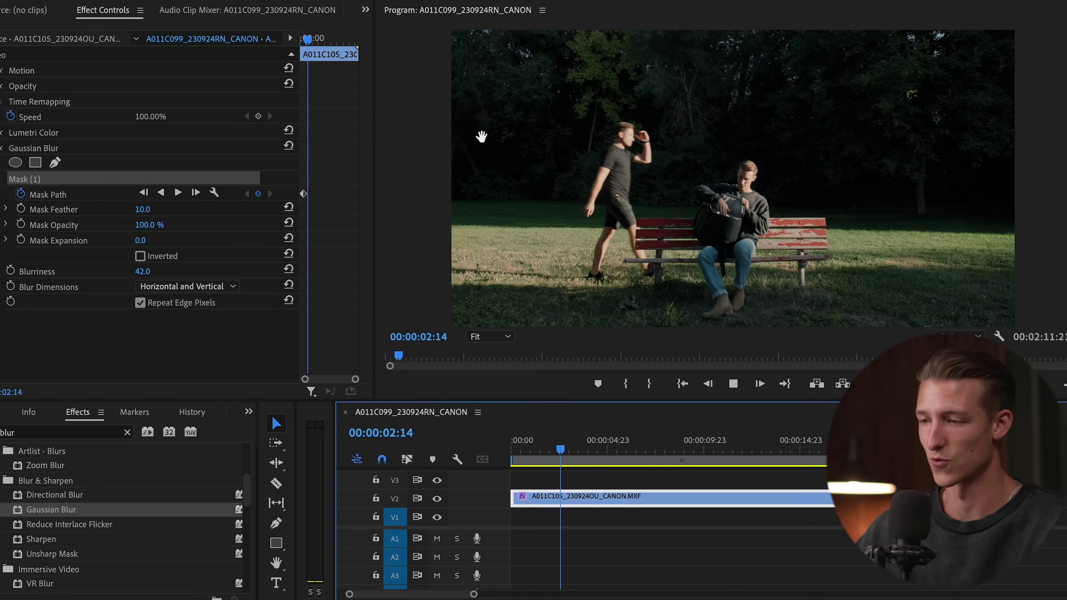
key("space")
mouse_move(542, 453)
left_mouse_down()
mouse_move(529, 452)
mouse_move(537, 456)
left_mouse_up()
key("Left")
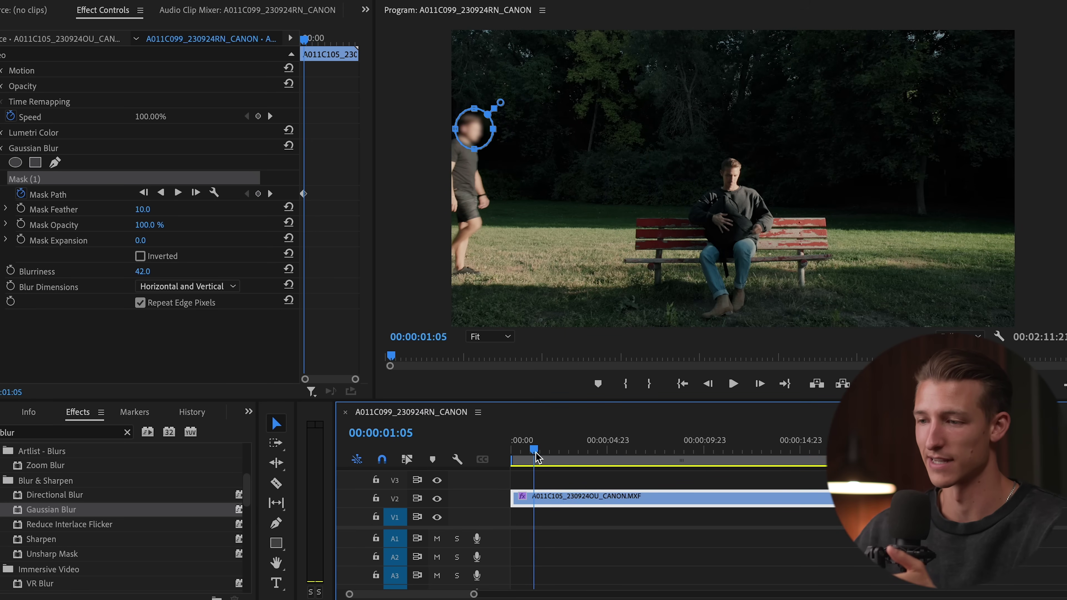
key("Right")
key("Right")
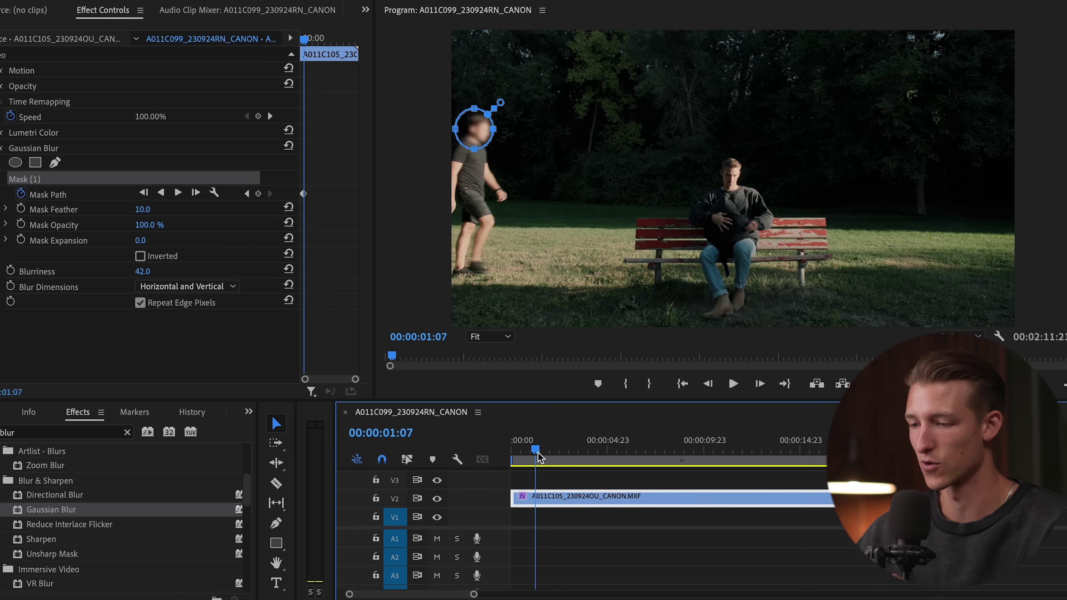
key("Left")
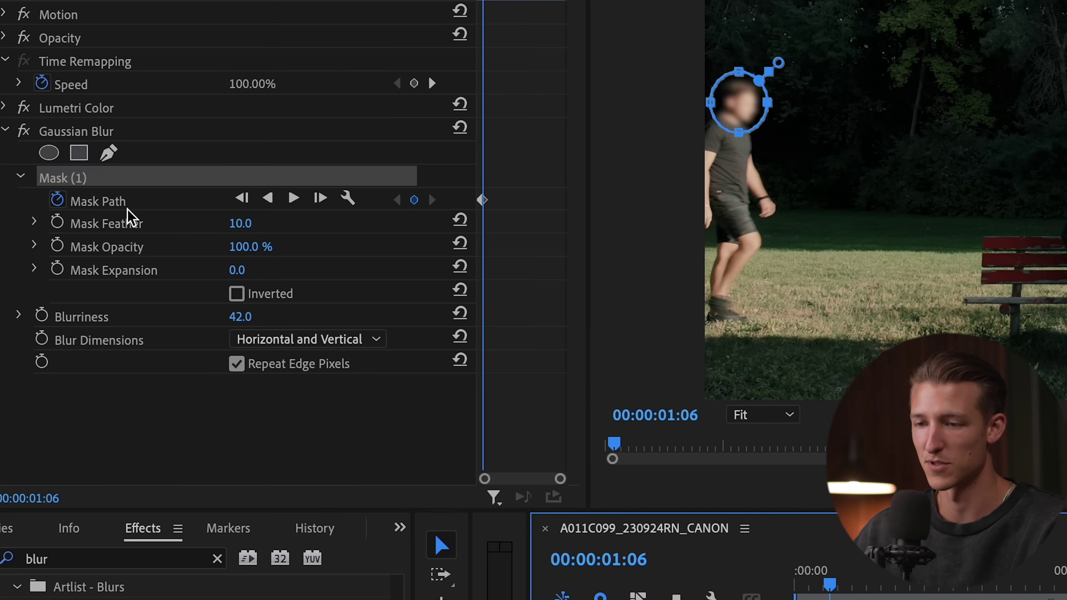
left_click(68, 198)
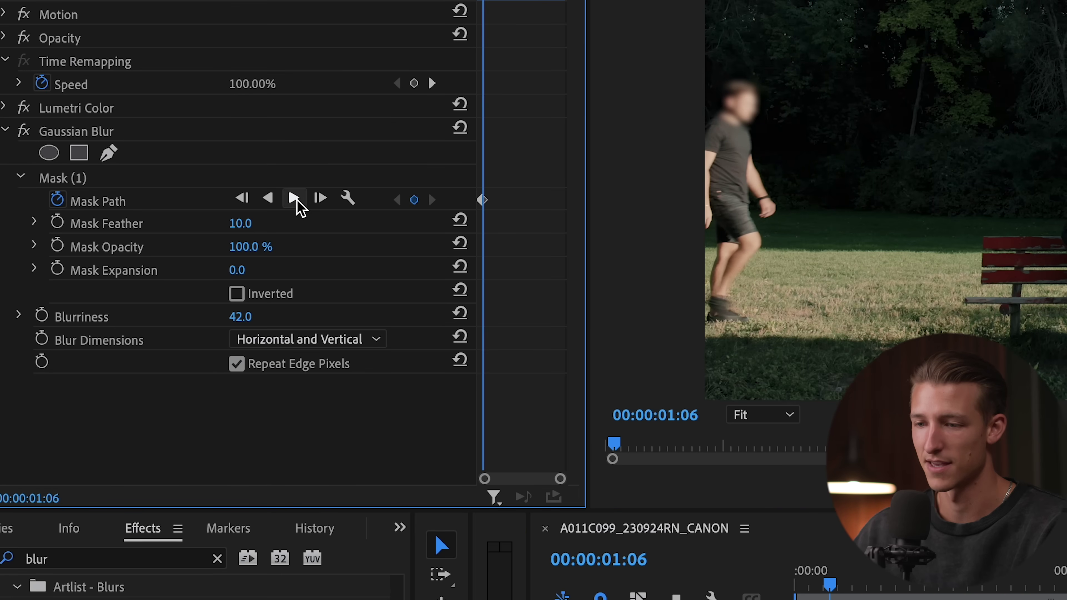